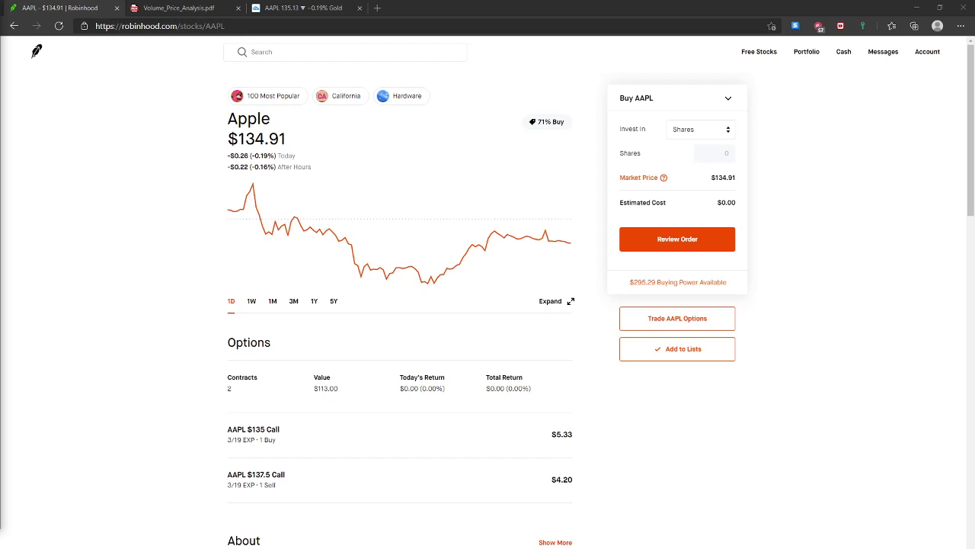
- Open the AAPL February 12 Buy Call chain and scroll to the $96–$70 strikes
{"action": "left_click", "coordinate": [692, 325]}
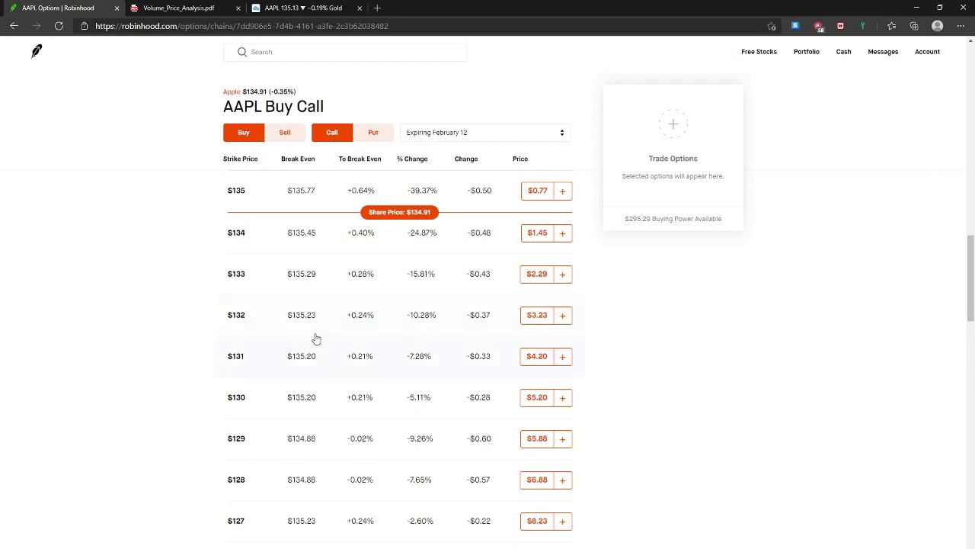
{"action": "scroll", "coordinate": [347, 313], "scroll_direction": "down", "scroll_amount": 15}
{"action": "scroll", "coordinate": [357, 343], "scroll_direction": "down", "scroll_amount": 5}
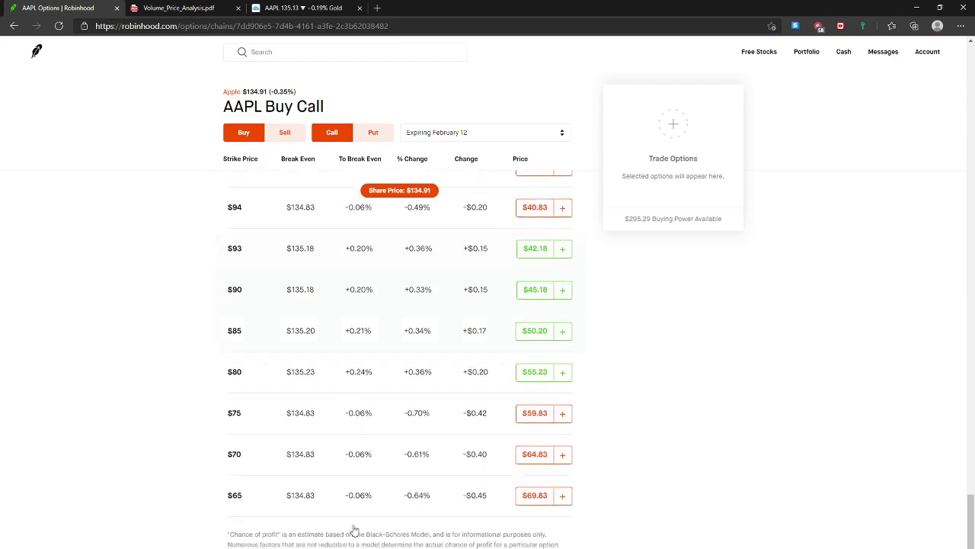
{"action": "scroll", "coordinate": [350, 431], "scroll_direction": "up", "scroll_amount": 1}
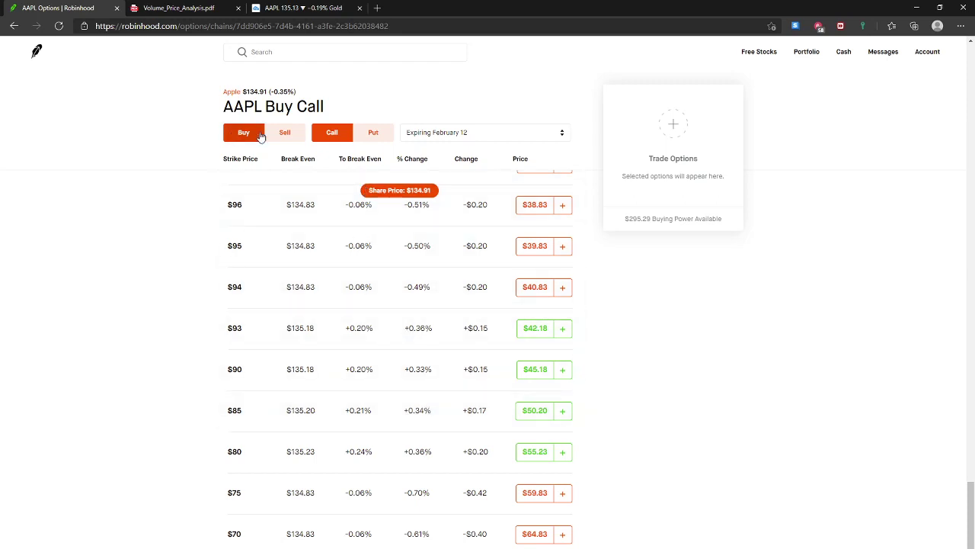
- Buy the $90 call, then sell the $93 call after trying $95 and $94, totaling $3.00
{"action": "left_click", "coordinate": [542, 375]}
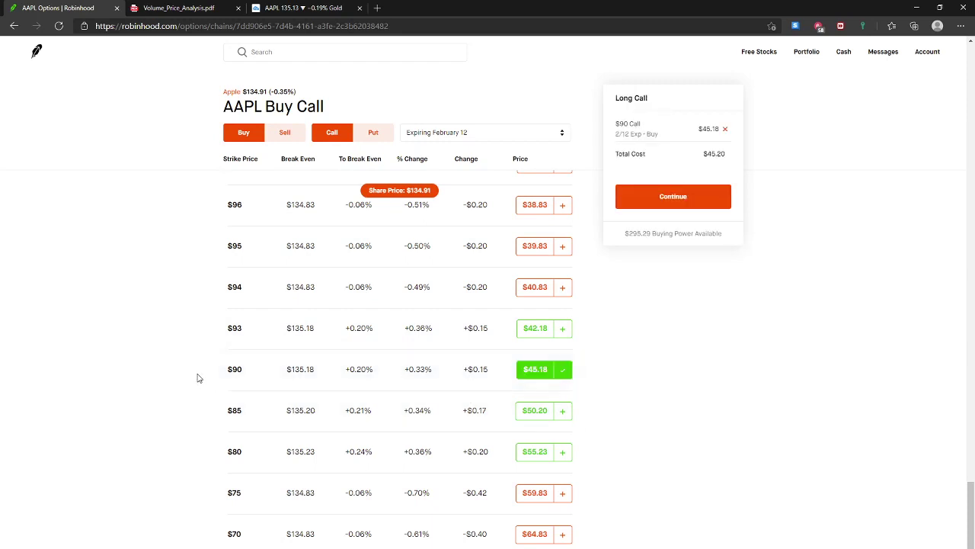
{"action": "left_click", "coordinate": [285, 132]}
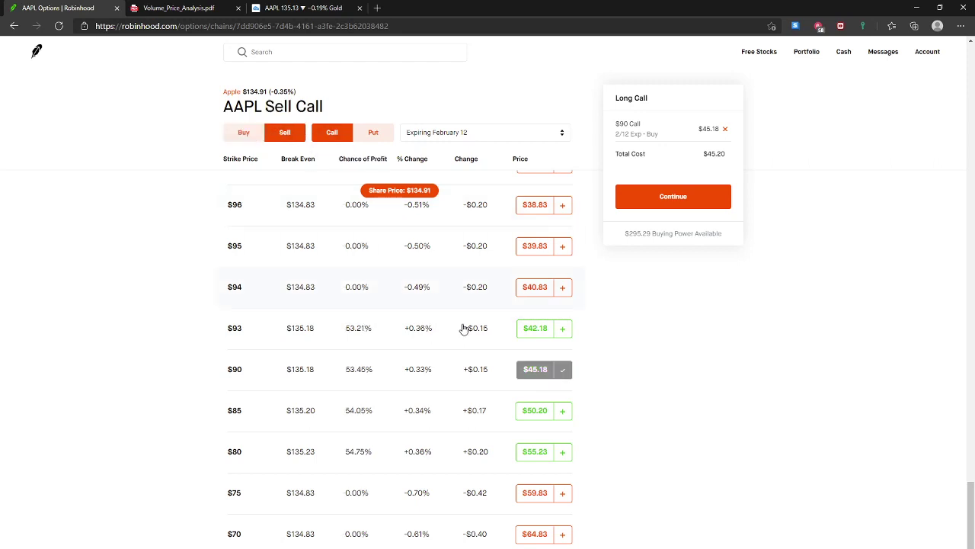
{"action": "left_click", "coordinate": [537, 246]}
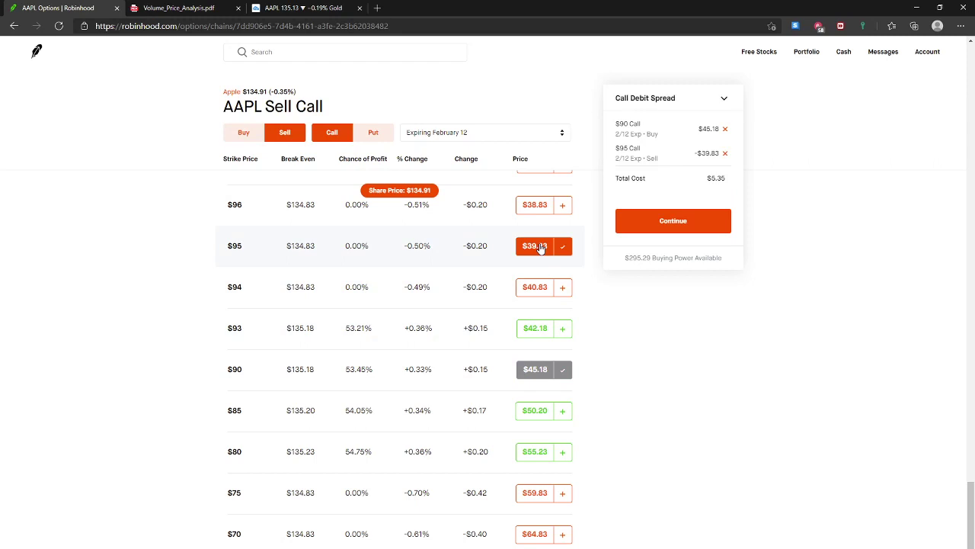
{"action": "left_click", "coordinate": [550, 286]}
{"action": "left_click", "coordinate": [535, 328]}
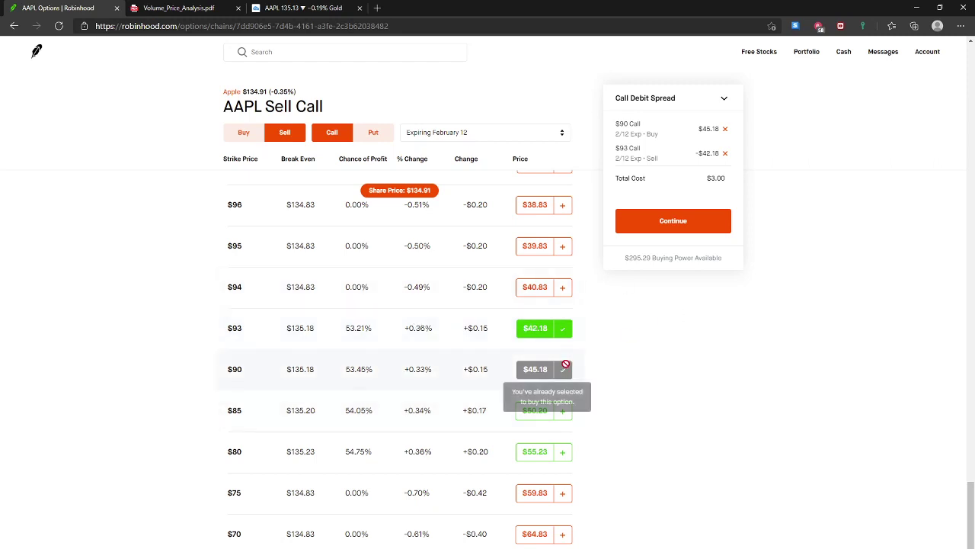
- Try selling the $85 call as a credit spread, then return to the $93 sell leg
{"action": "left_click", "coordinate": [551, 329]}
{"action": "left_click", "coordinate": [551, 412]}
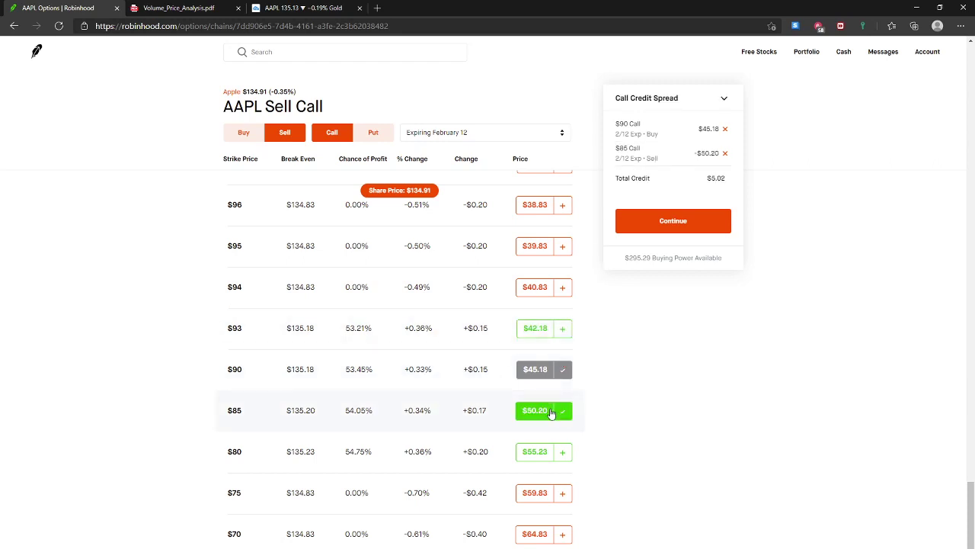
{"action": "left_click", "coordinate": [550, 412]}
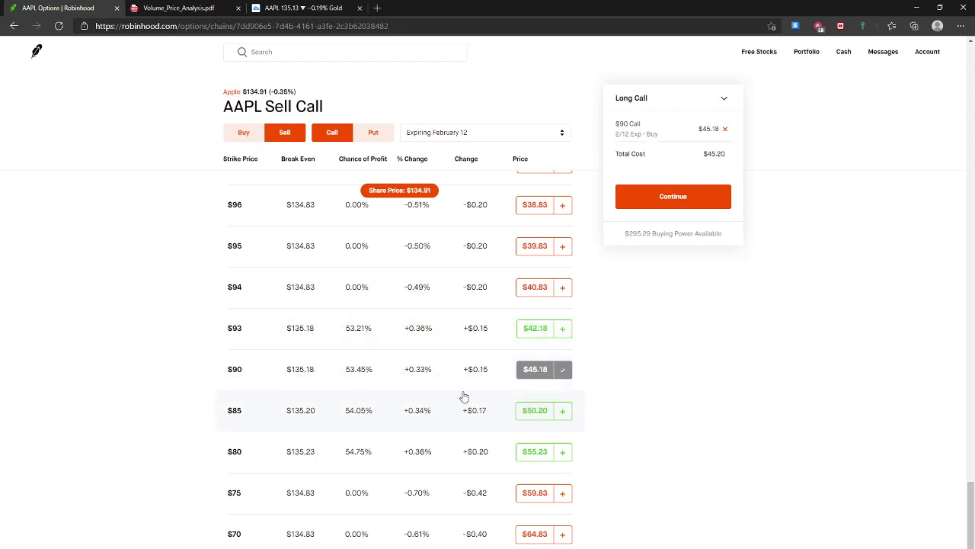
{"action": "left_click", "coordinate": [517, 332]}
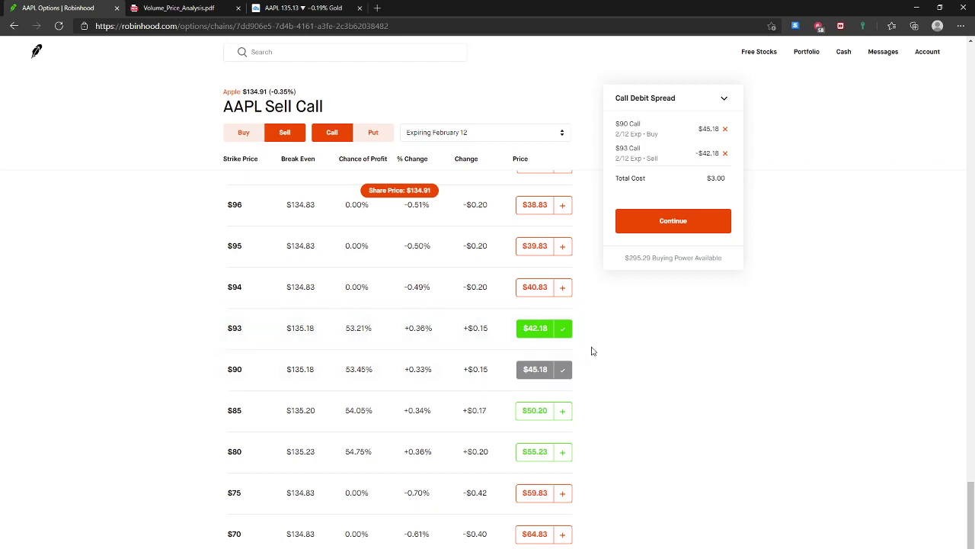
- Move the sell leg through $94 and $95 to $96 ($6.35), then remove both legs
{"action": "left_click", "coordinate": [562, 328]}
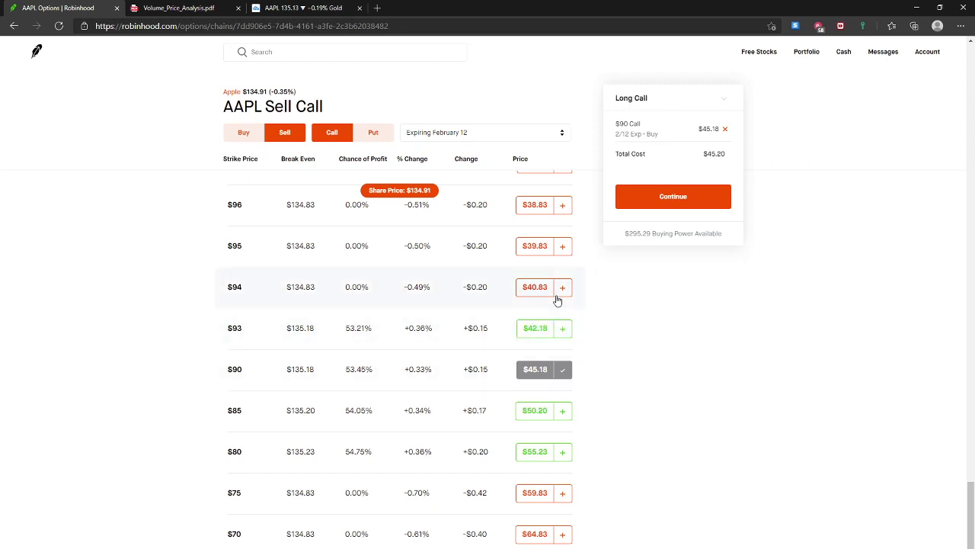
{"action": "left_click", "coordinate": [559, 296]}
{"action": "left_click", "coordinate": [554, 253]}
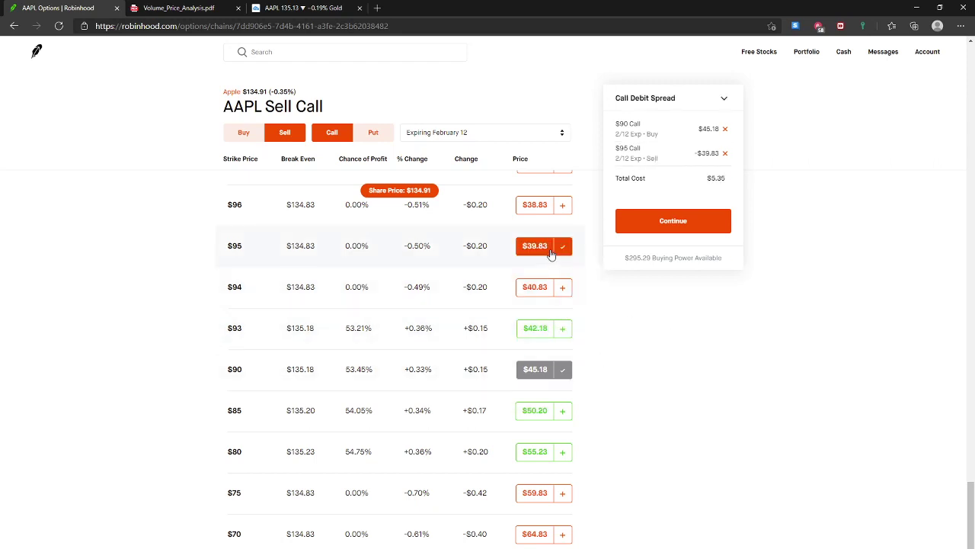
{"action": "left_click", "coordinate": [564, 242]}
{"action": "left_click", "coordinate": [556, 211]}
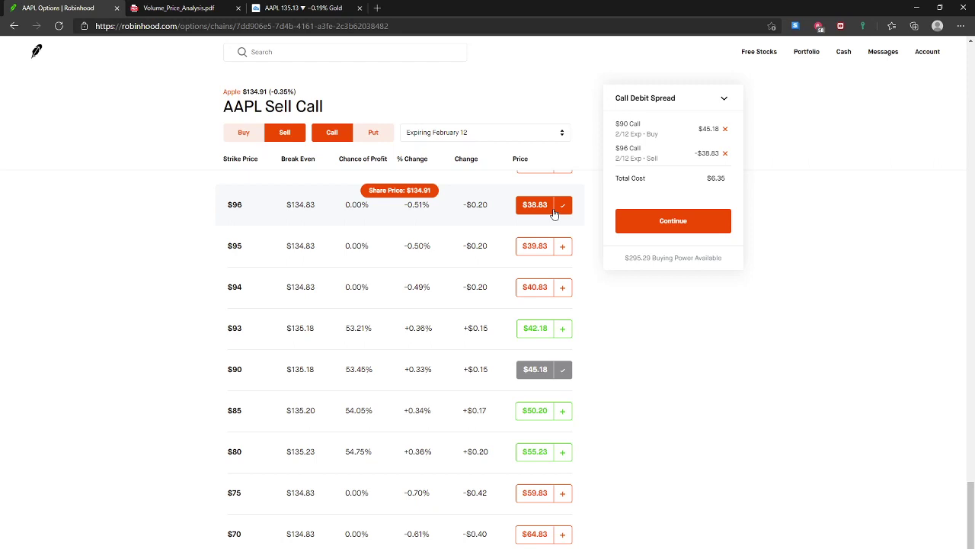
{"action": "left_click", "coordinate": [724, 130]}
{"action": "left_click", "coordinate": [724, 130]}
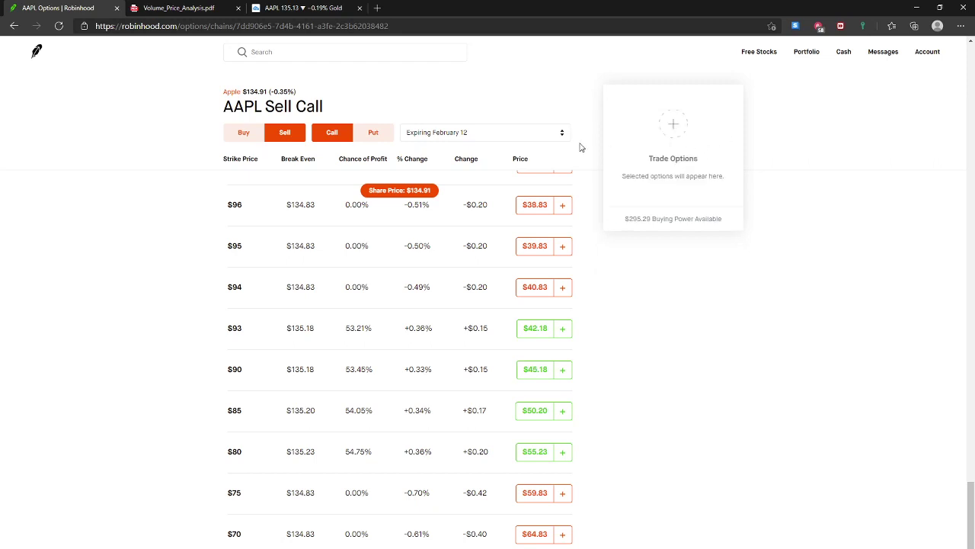
- Switch the chain to Buy Puts and buy the $95 put as the first leg
{"action": "left_click", "coordinate": [236, 140]}
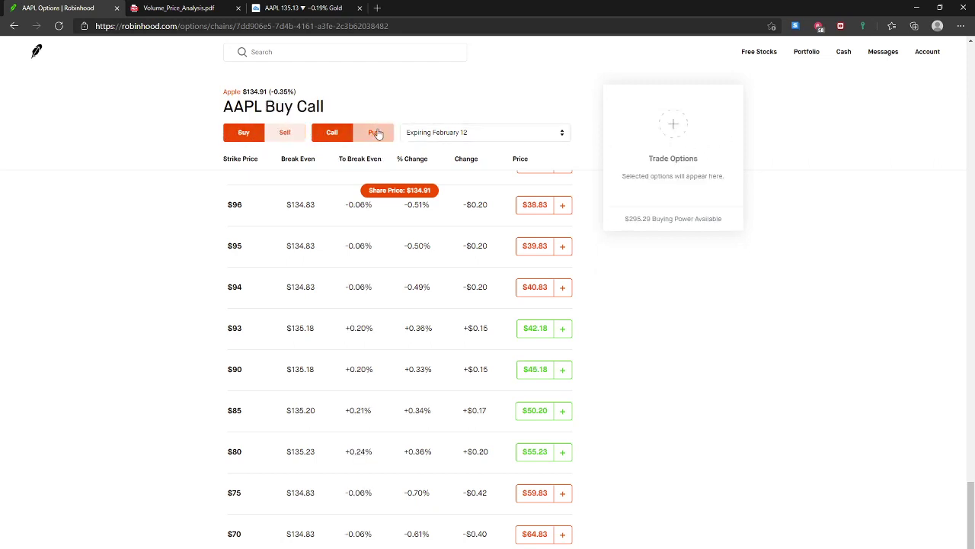
{"action": "left_click", "coordinate": [373, 133]}
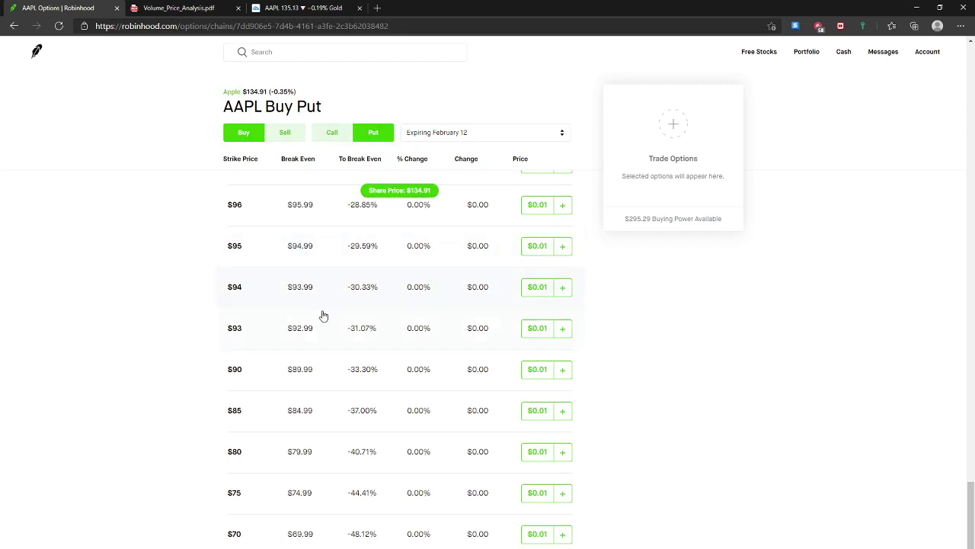
{"action": "left_click", "coordinate": [518, 263]}
{"action": "left_click", "coordinate": [536, 245]}
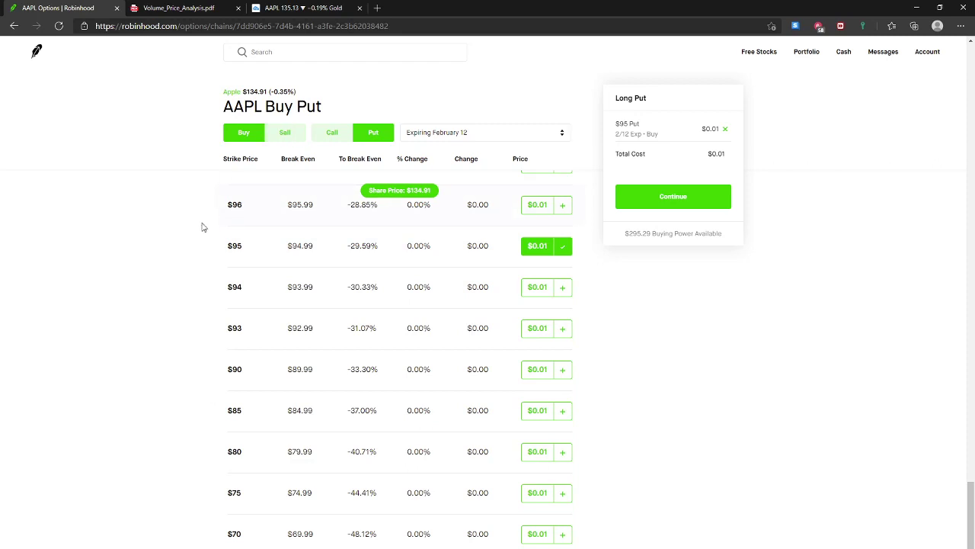
- Sell puts trying $93 and $90, settling on the $94 put for a $0.00 credit
{"action": "left_click", "coordinate": [290, 137]}
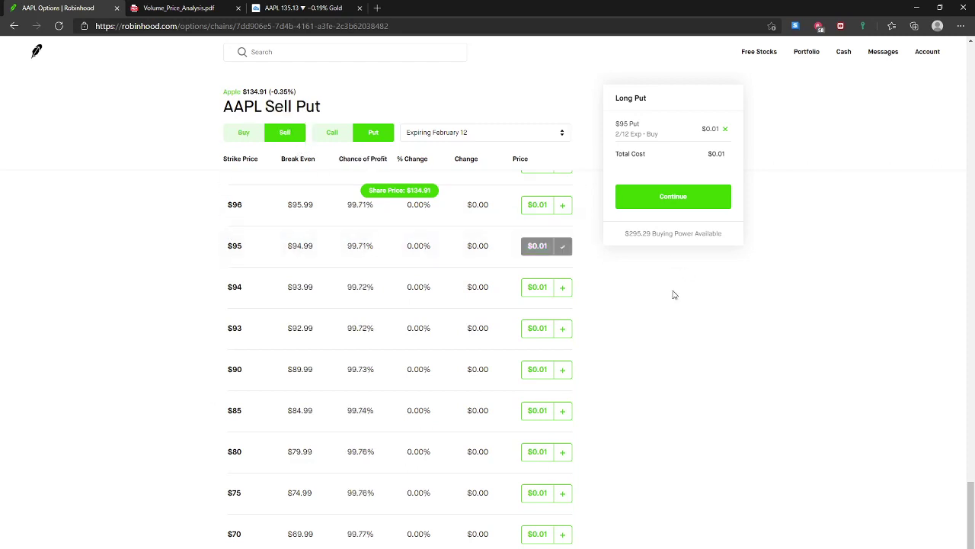
{"action": "left_click", "coordinate": [558, 291]}
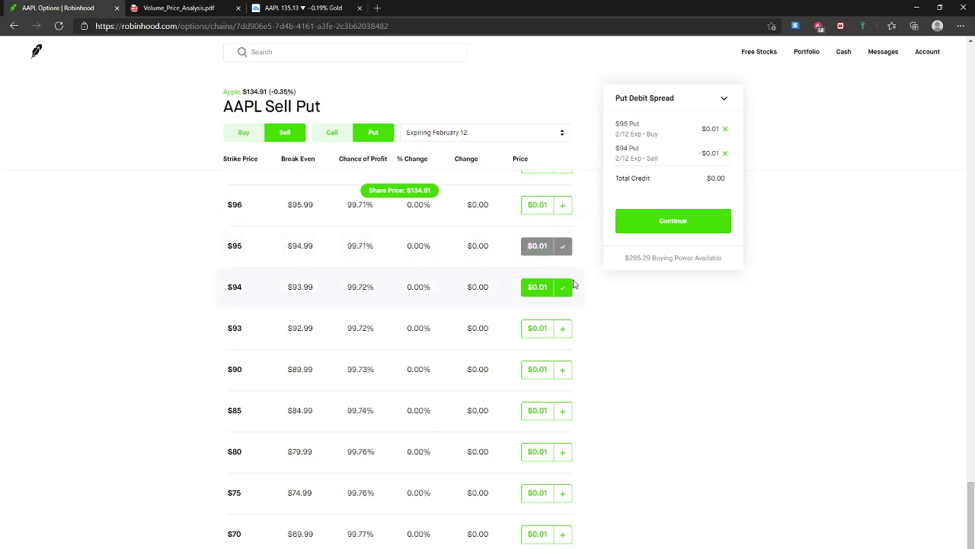
{"action": "left_click", "coordinate": [562, 288]}
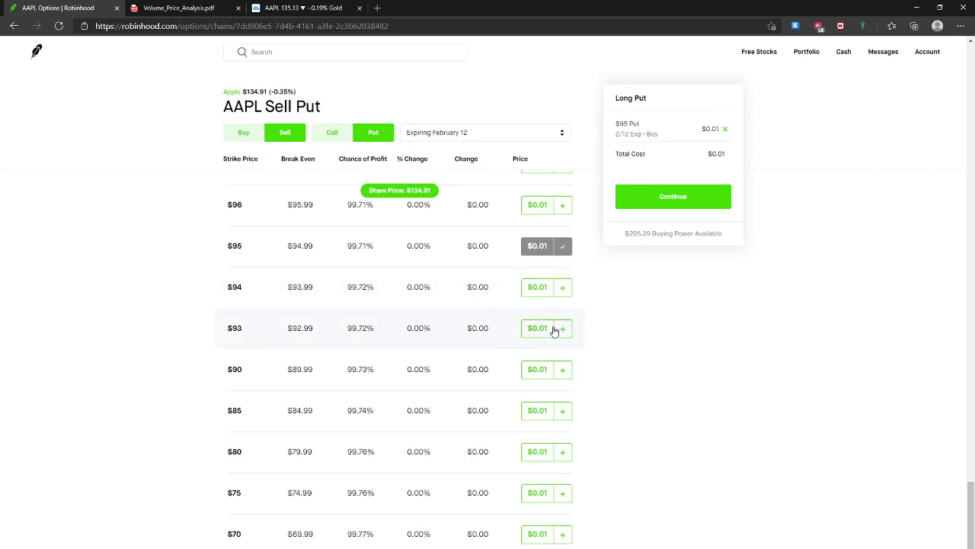
{"action": "left_click", "coordinate": [558, 329]}
{"action": "left_click", "coordinate": [563, 329]}
{"action": "left_click", "coordinate": [557, 370]}
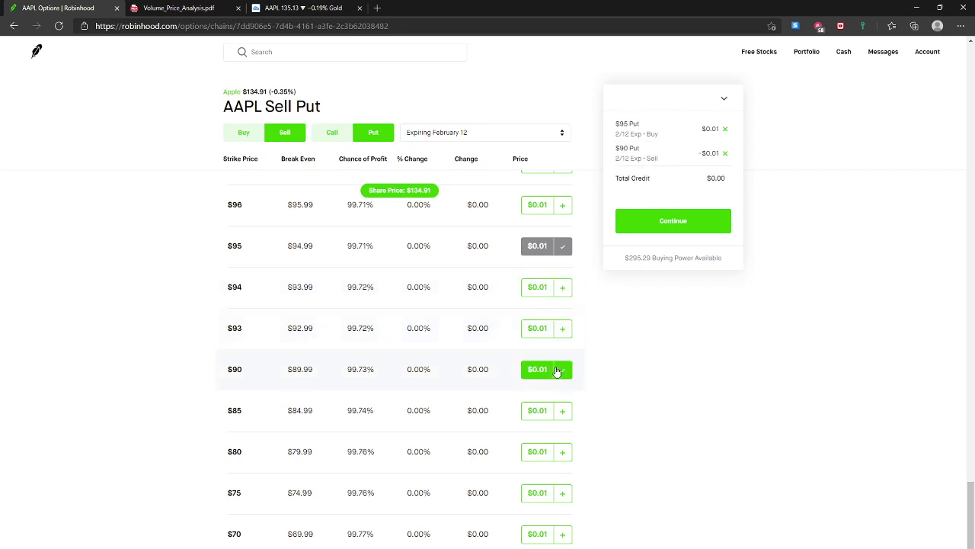
{"action": "left_click", "coordinate": [556, 370]}
{"action": "left_click", "coordinate": [549, 331]}
{"action": "left_click", "coordinate": [549, 331]}
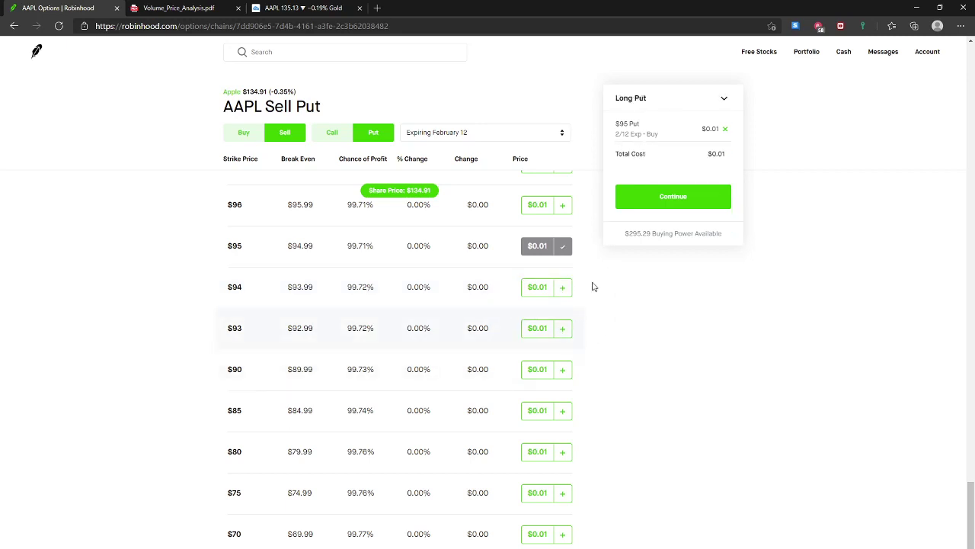
{"action": "left_click", "coordinate": [552, 286]}
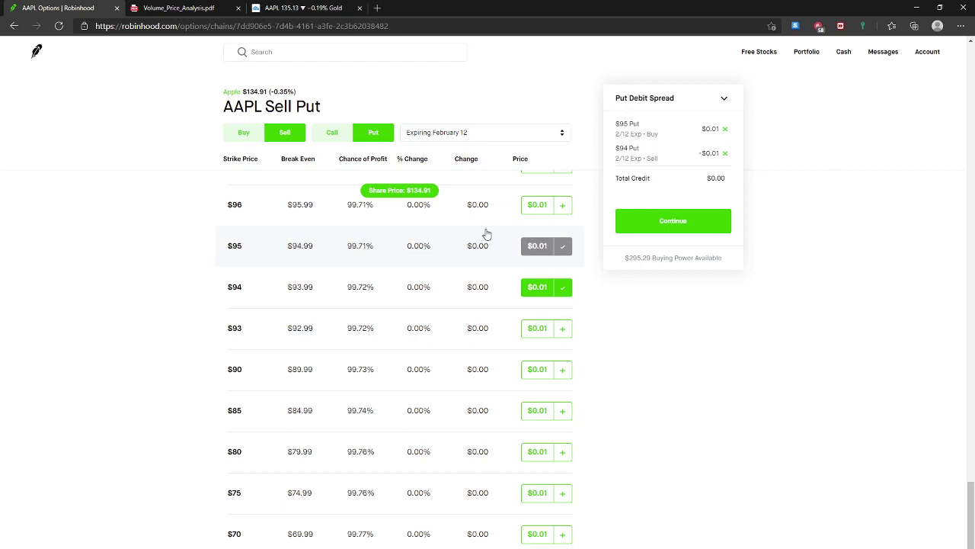
- Clear the $95/$94 put spread and buy the $93 put instead
{"action": "left_click", "coordinate": [726, 130]}
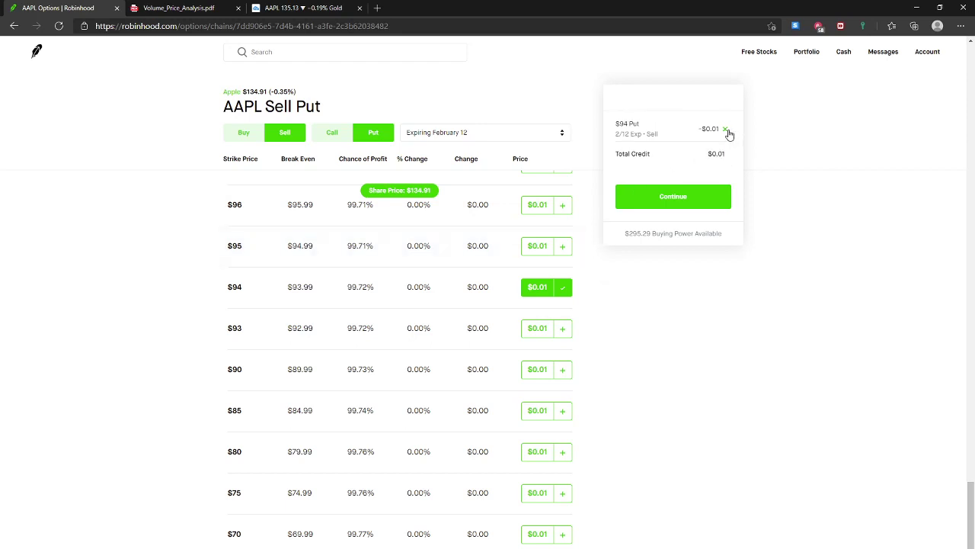
{"action": "left_click", "coordinate": [726, 129]}
{"action": "left_click", "coordinate": [244, 134]}
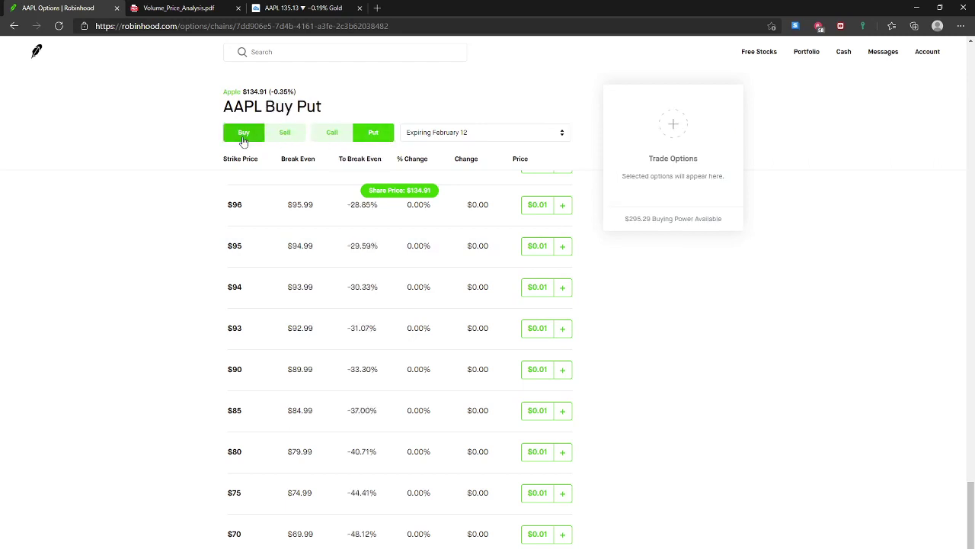
{"action": "left_click", "coordinate": [538, 334]}
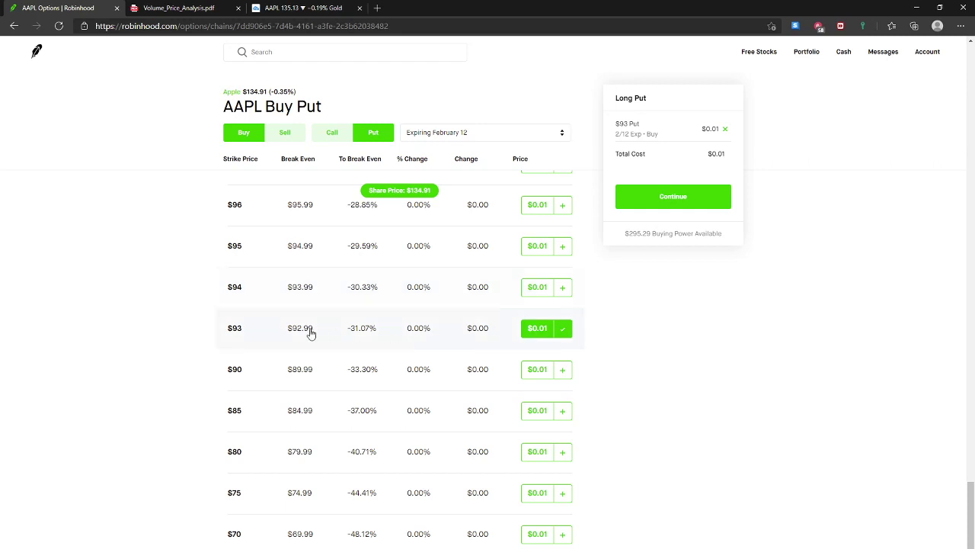
- Sell puts trying $95 and $94, settle on $96 for a credit spread, then remove the $93 put
{"action": "left_click", "coordinate": [284, 133]}
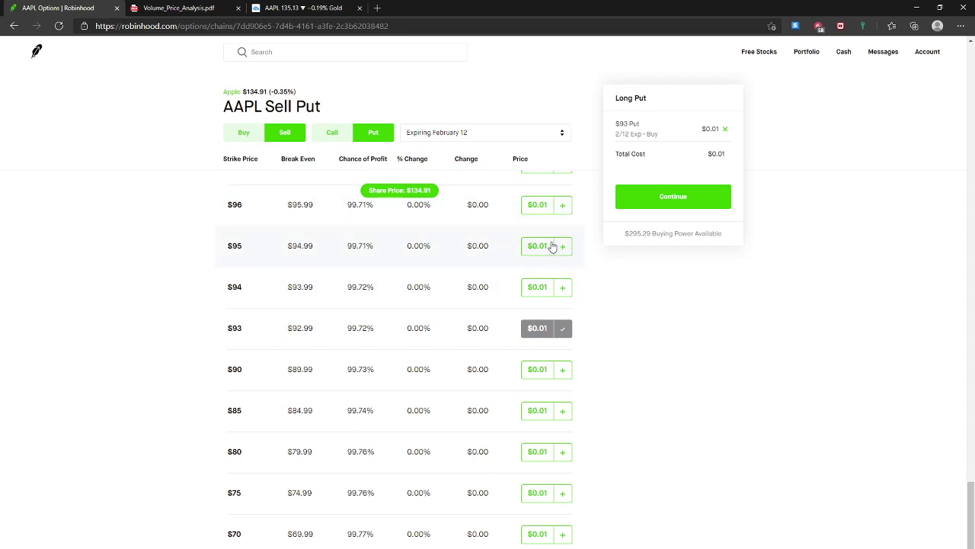
{"action": "left_click", "coordinate": [552, 246]}
{"action": "left_click", "coordinate": [554, 287]}
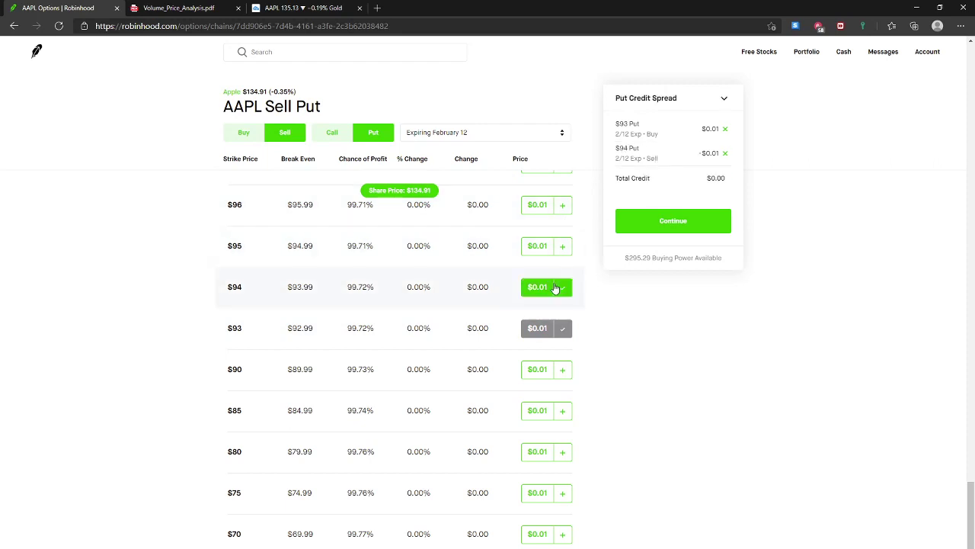
{"action": "left_click", "coordinate": [555, 288]}
{"action": "double_click", "coordinate": [551, 250]}
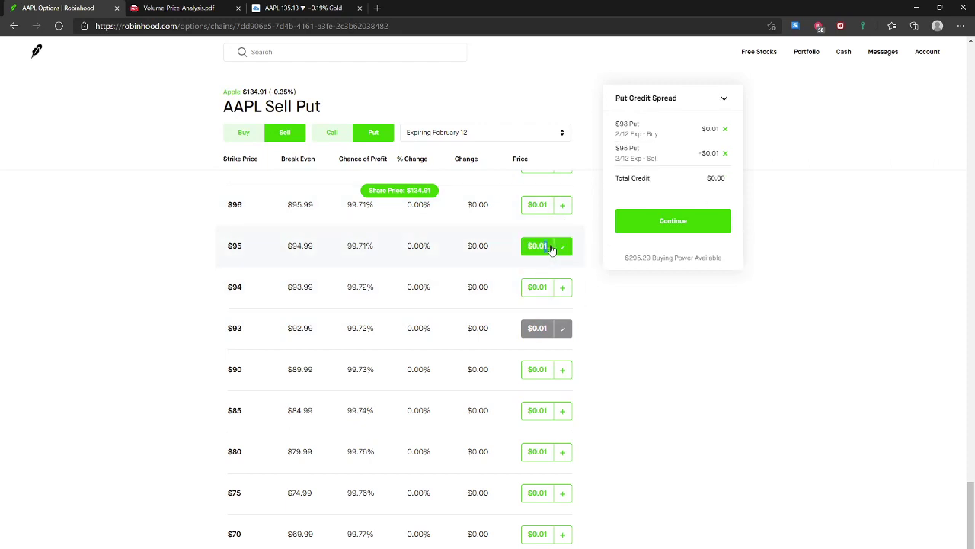
{"action": "left_click", "coordinate": [566, 206]}
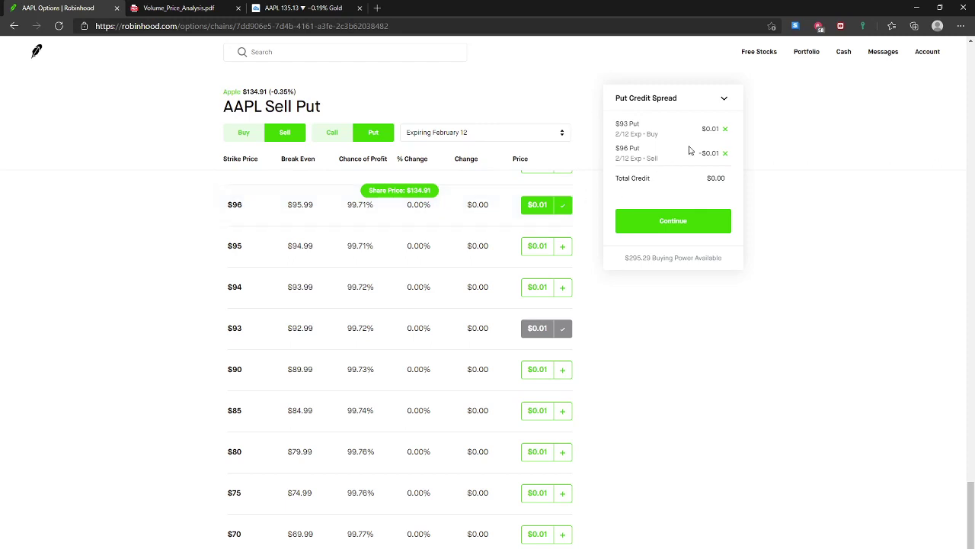
{"action": "left_click", "coordinate": [726, 130]}
- Remove the $96 put, switch the chain to Buy Calls, and buy the $94 call
{"action": "left_click", "coordinate": [725, 129]}
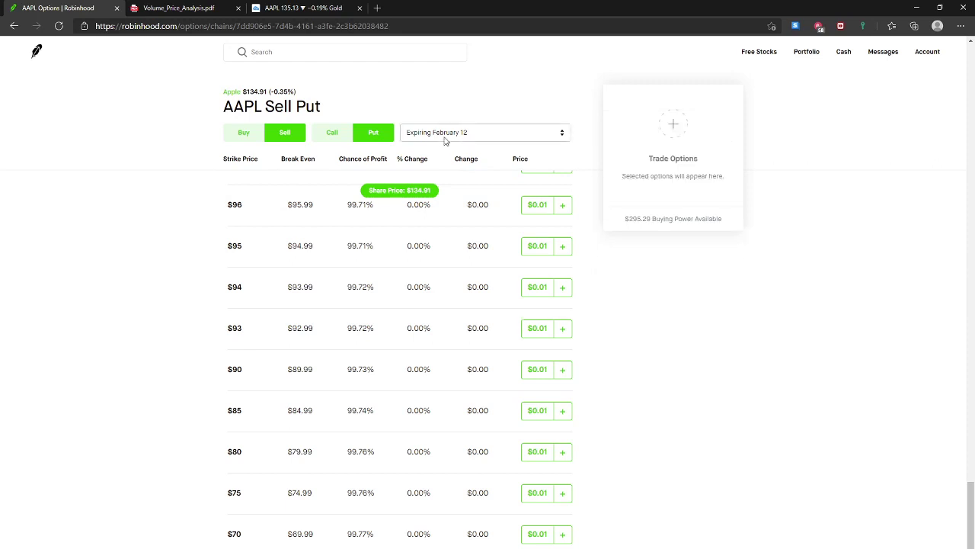
{"action": "left_click", "coordinate": [253, 143]}
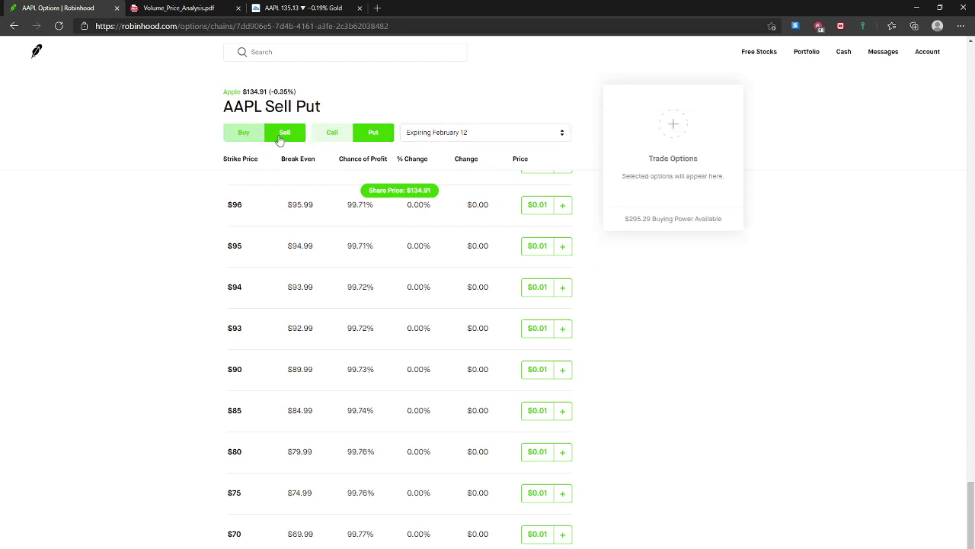
{"action": "left_click", "coordinate": [342, 136]}
{"action": "left_click", "coordinate": [552, 293]}
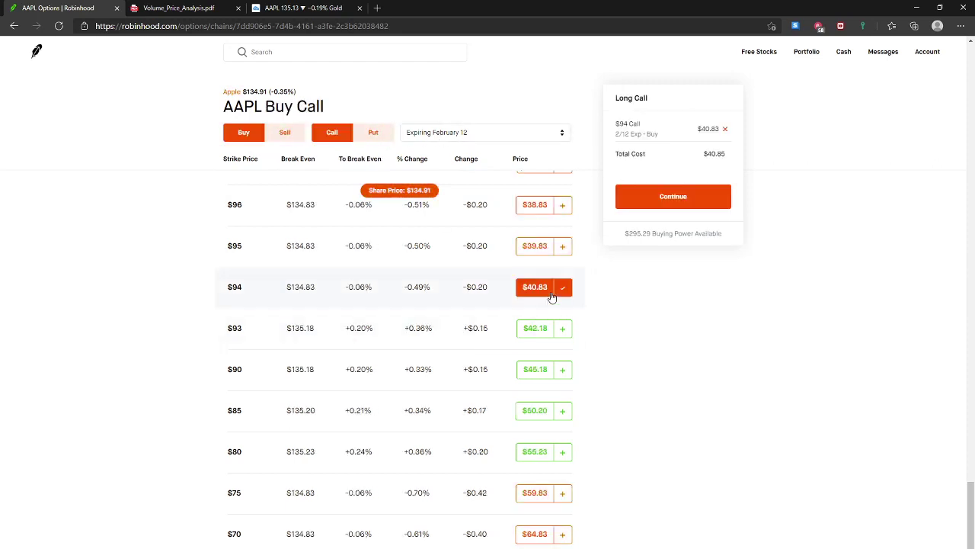
- Sell calls trying $93 and $90, settling on the $85 call for a $9.37 credit
{"action": "left_click", "coordinate": [284, 135]}
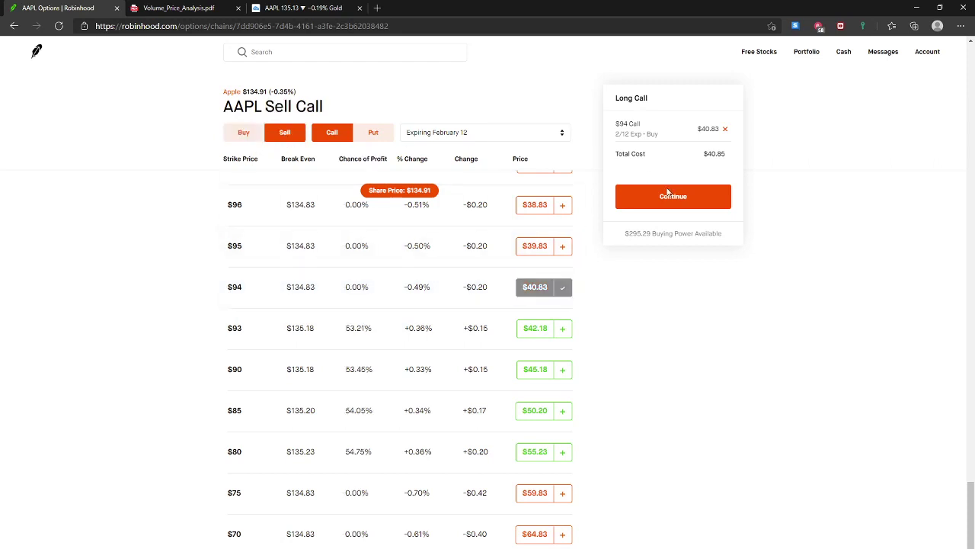
{"action": "left_click", "coordinate": [558, 333]}
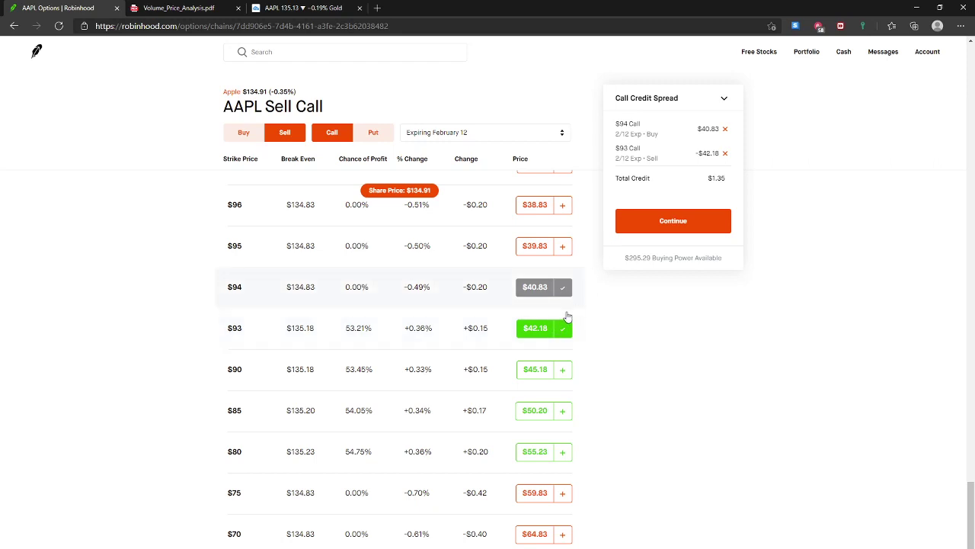
{"action": "left_click", "coordinate": [542, 335]}
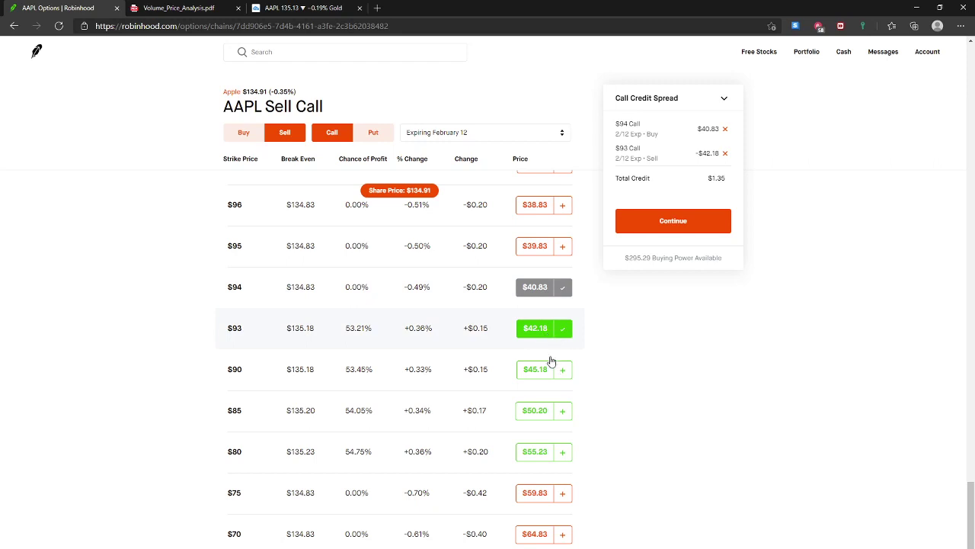
{"action": "left_click", "coordinate": [542, 371]}
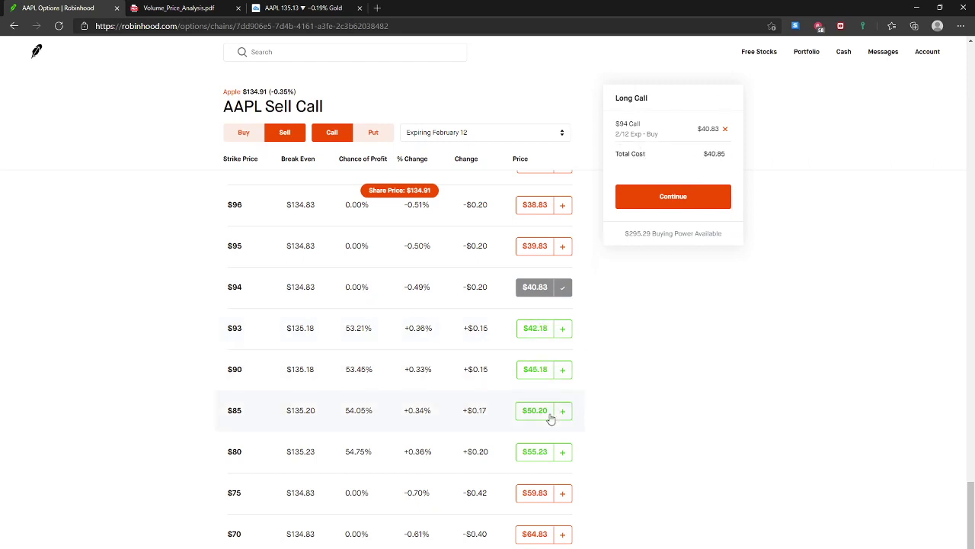
{"action": "left_click", "coordinate": [563, 410]}
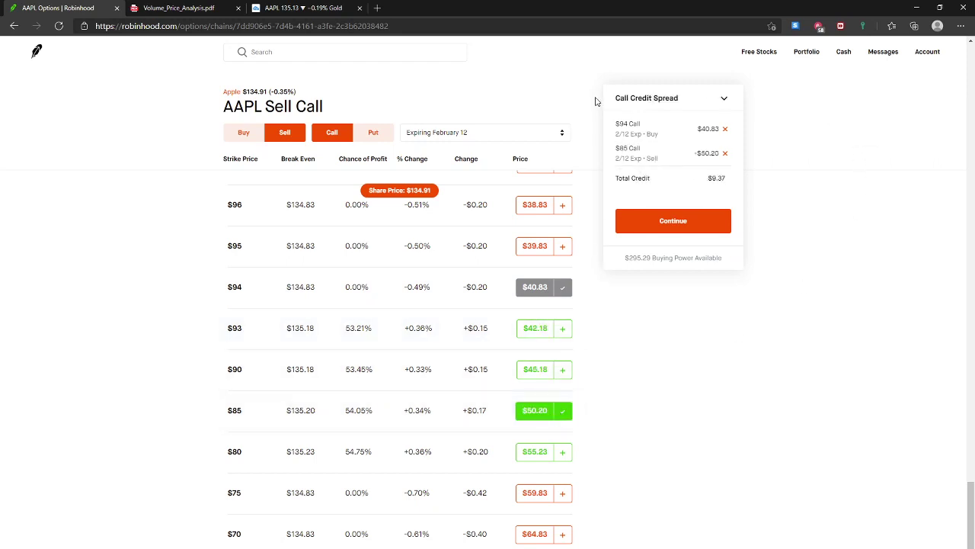